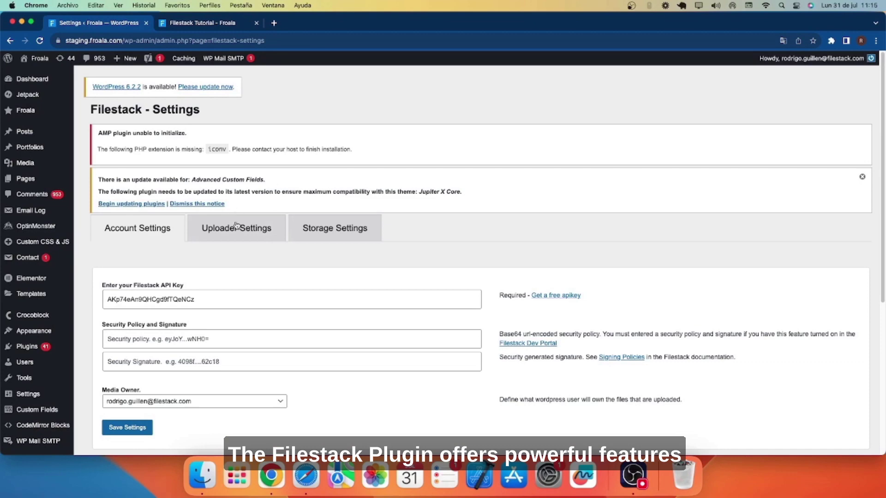
Step: Open the Filestack uploader settings and go to the Retry value under the advanced upload options
click(235, 227)
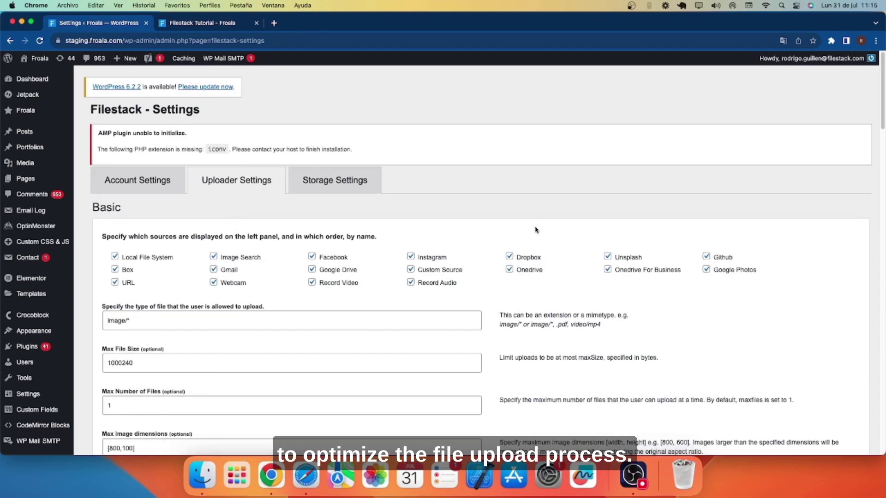
scroll(535, 229, down, 1)
scroll(535, 231, down, 4)
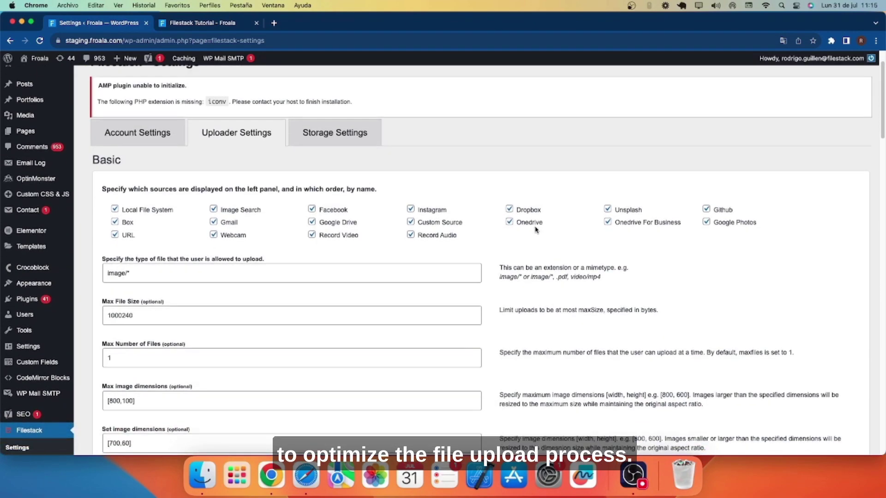
scroll(535, 243, down, 14)
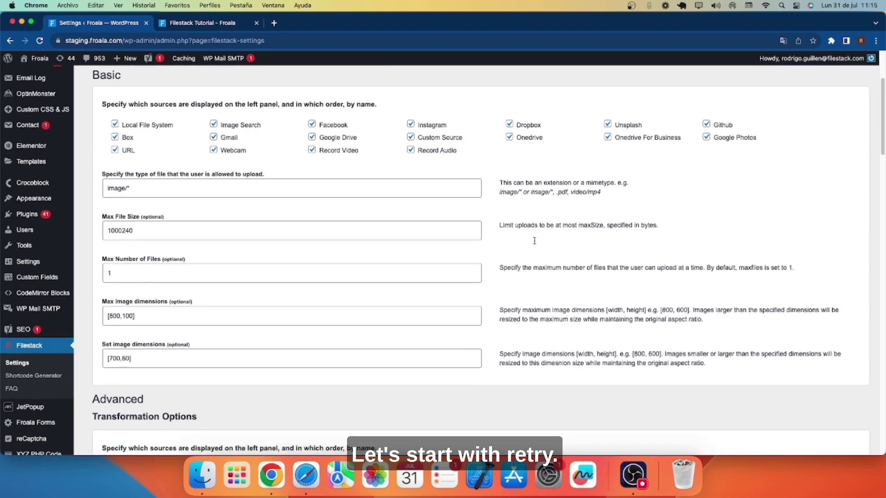
scroll(408, 353, down, 1)
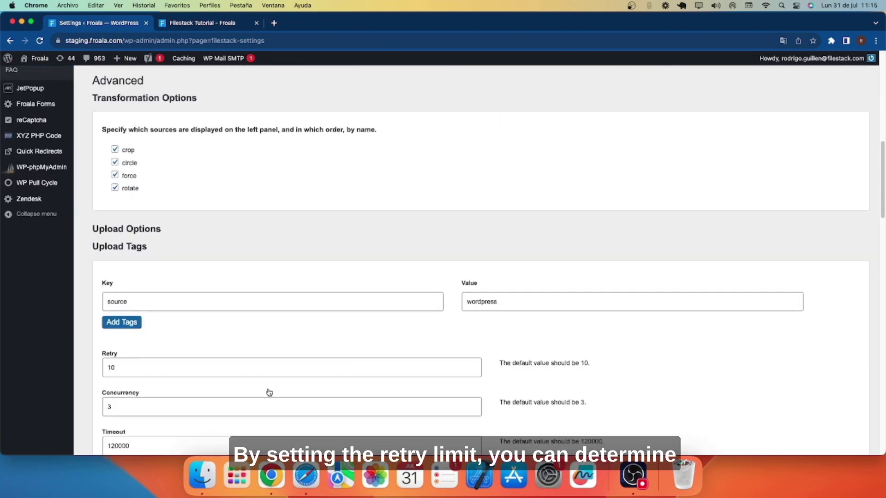
click(178, 371)
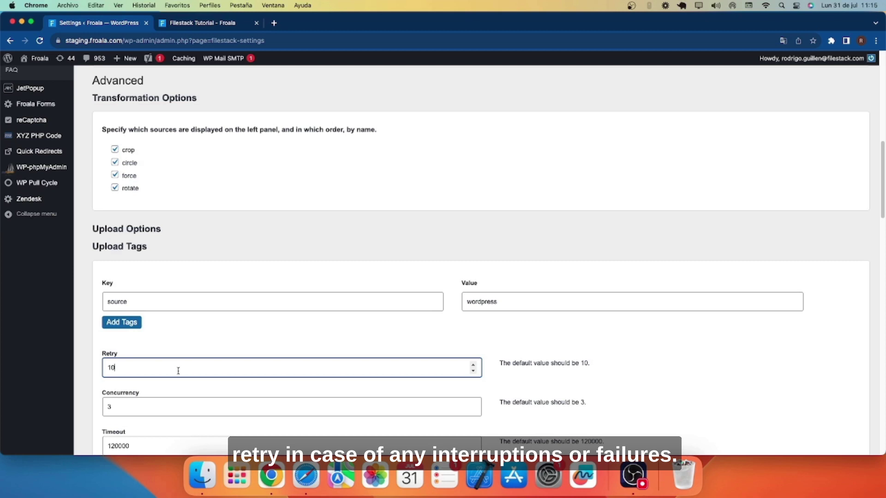
Step: Examine the Concurrency and Timeout values in the upload options together with their stated defaults
scroll(178, 370, down, 2)
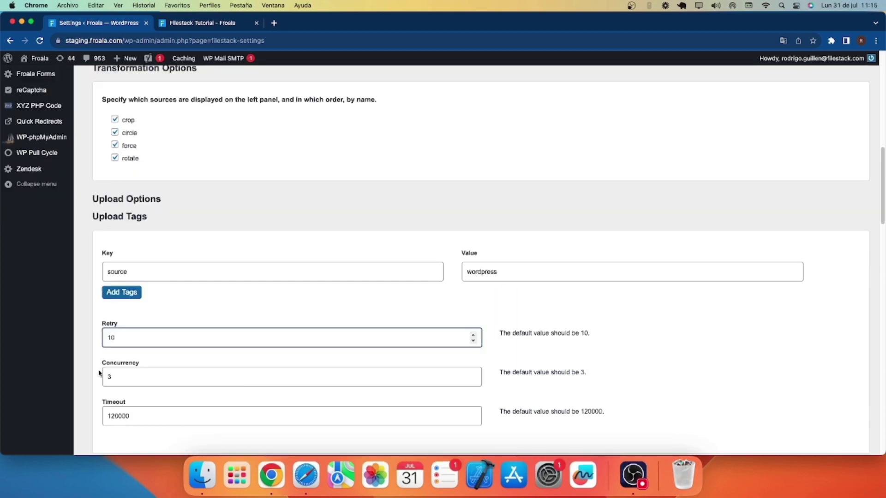
scroll(133, 374, down, 1)
click(143, 367)
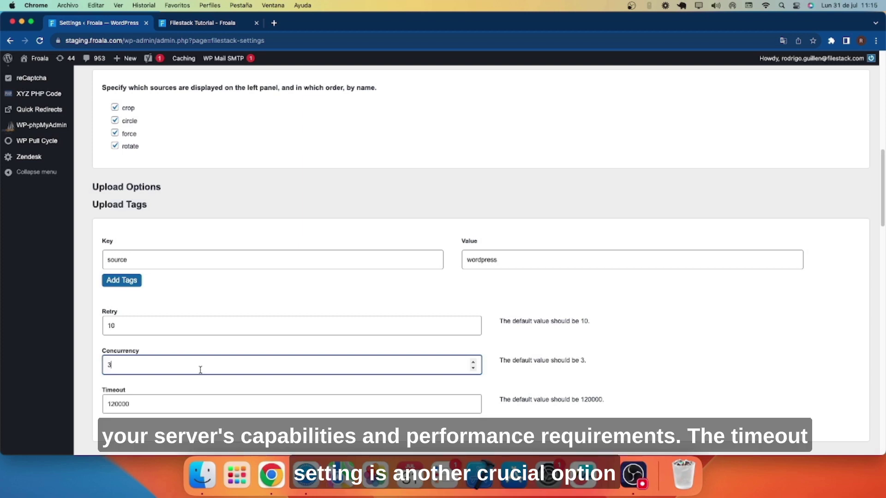
scroll(405, 389, down, 2)
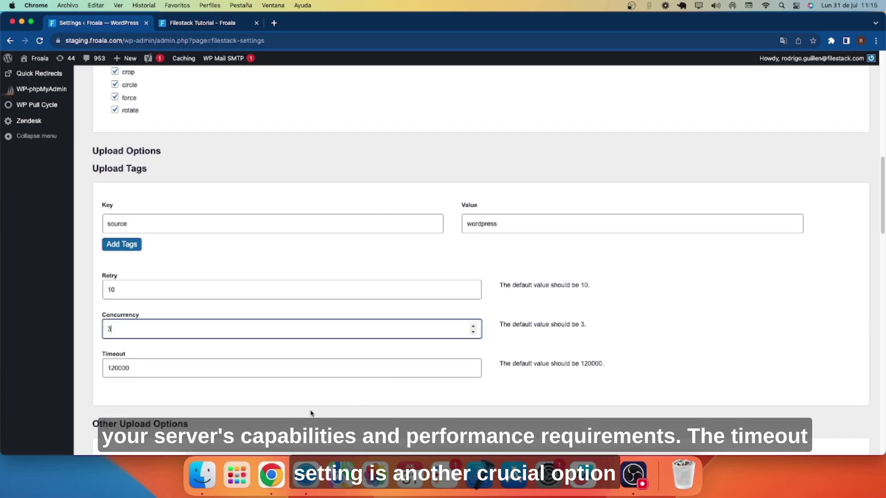
click(150, 367)
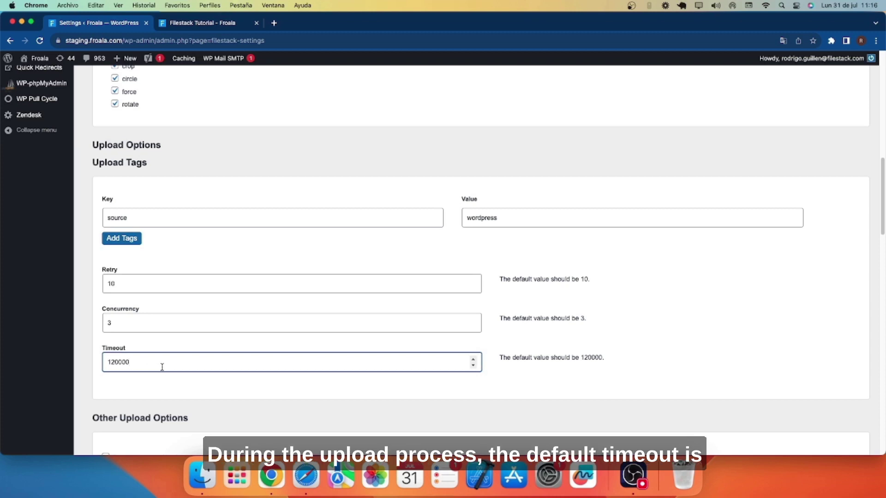
Step: Enable Disable Integrity Check and Intelligent ingestion under Other Upload Options
scroll(197, 360, down, 1)
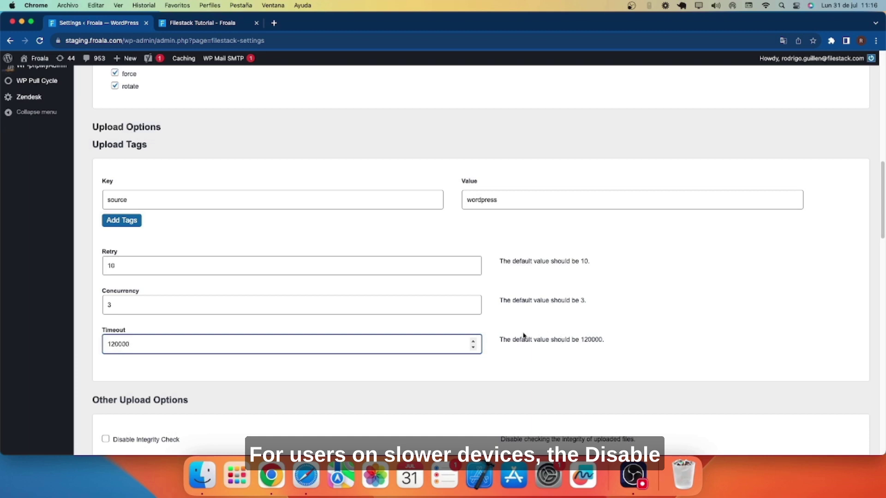
scroll(523, 335, down, 1)
scroll(524, 336, down, 3)
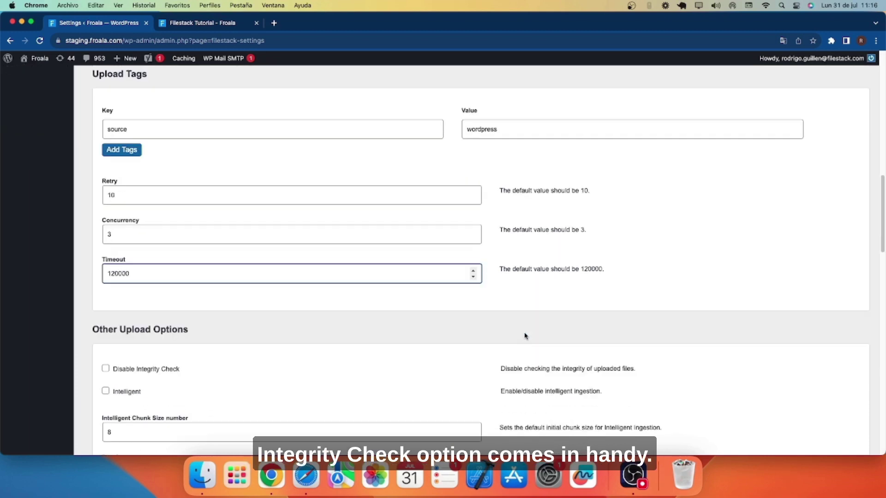
scroll(575, 307, down, 4)
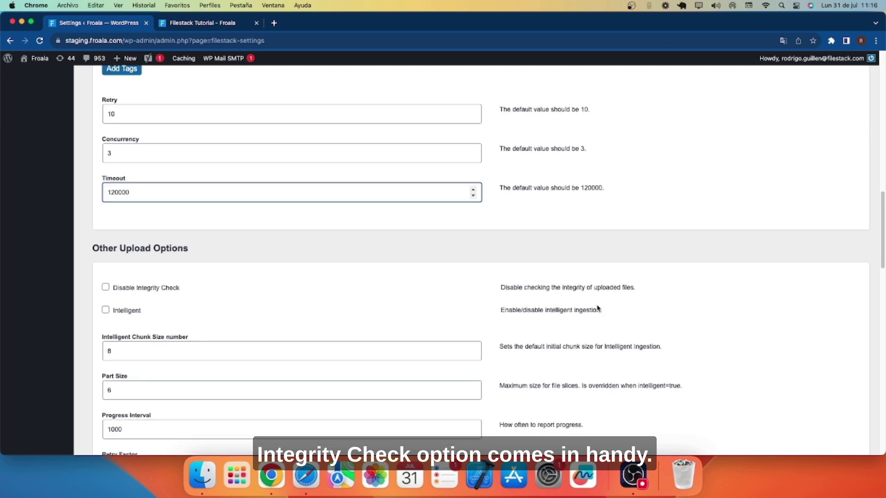
scroll(599, 309, down, 1)
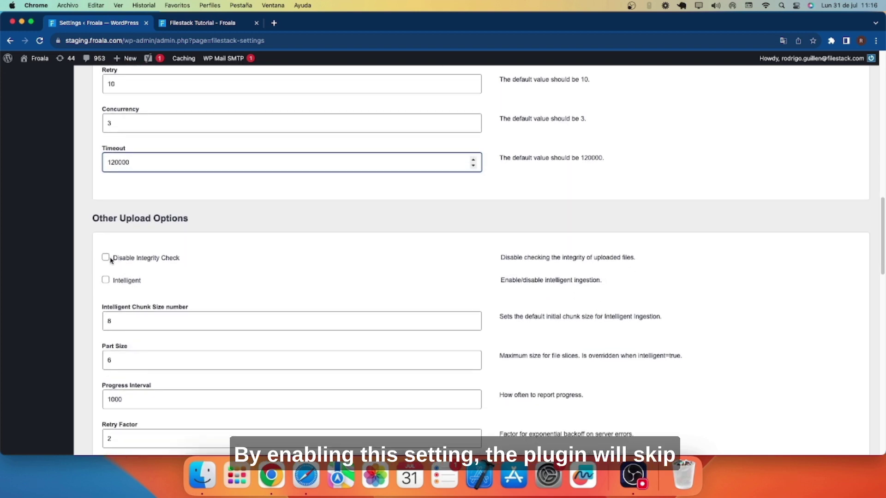
click(110, 259)
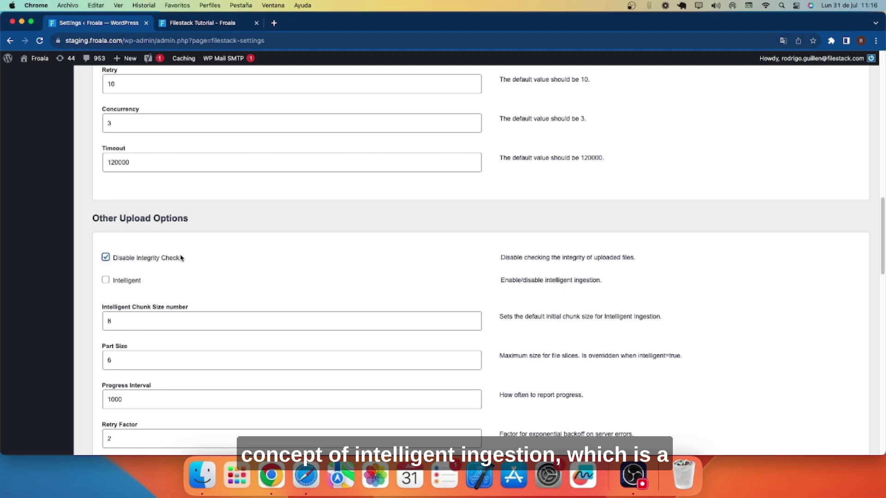
click(106, 281)
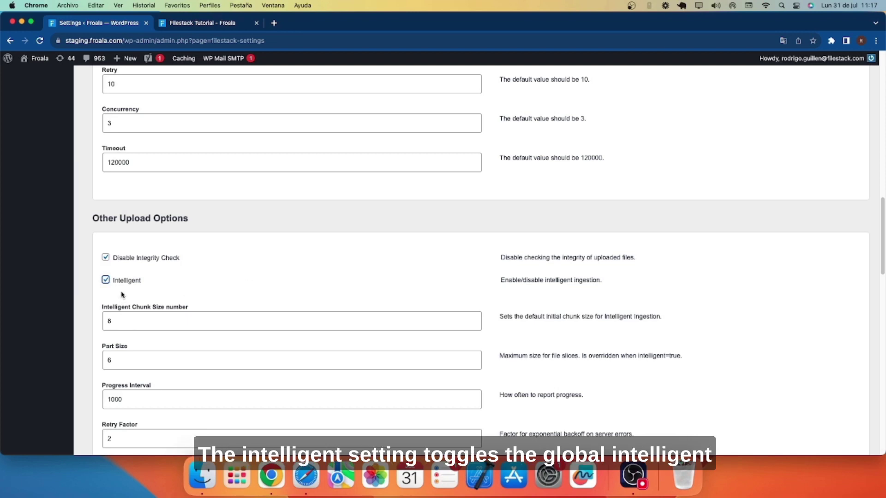
Step: Examine the Intelligent Chunk Size and Part Size values and the description of the maximum file slice size
scroll(122, 295, down, 1)
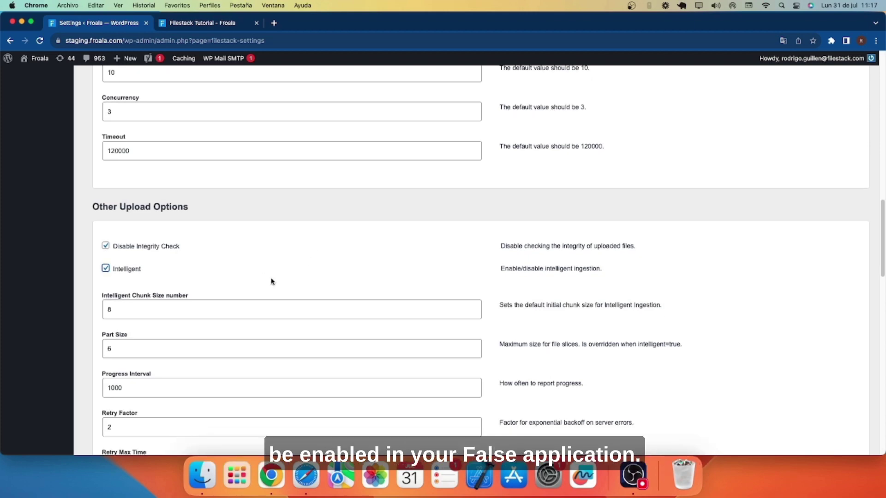
scroll(270, 282, down, 1)
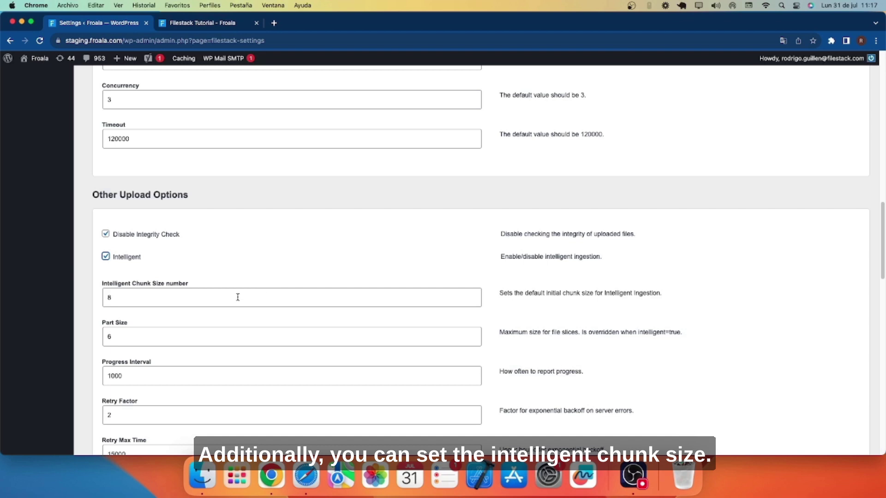
click(184, 303)
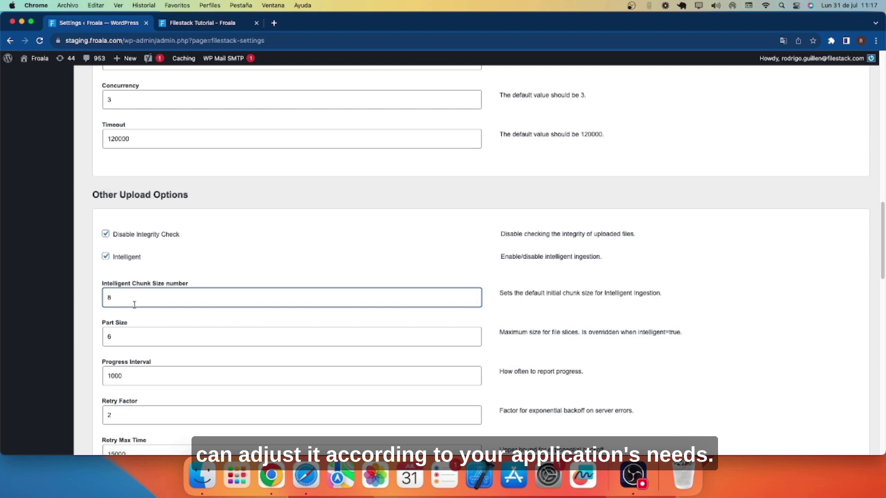
scroll(136, 300, down, 2)
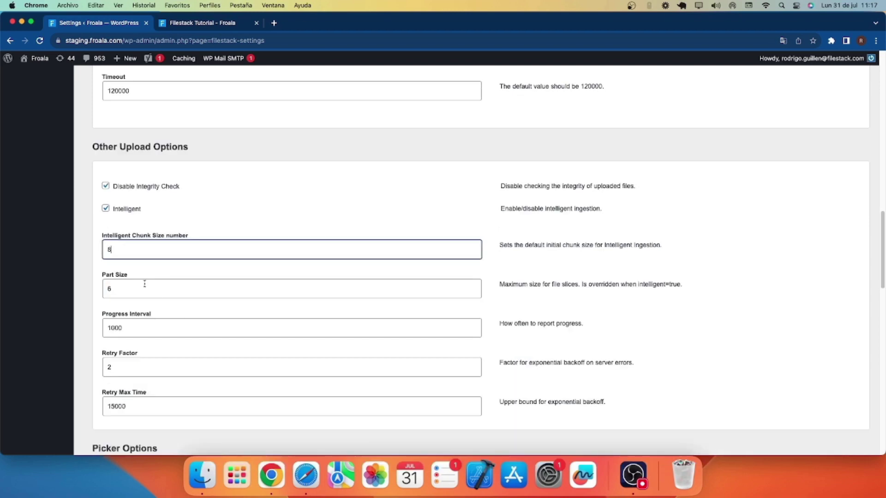
click(145, 283)
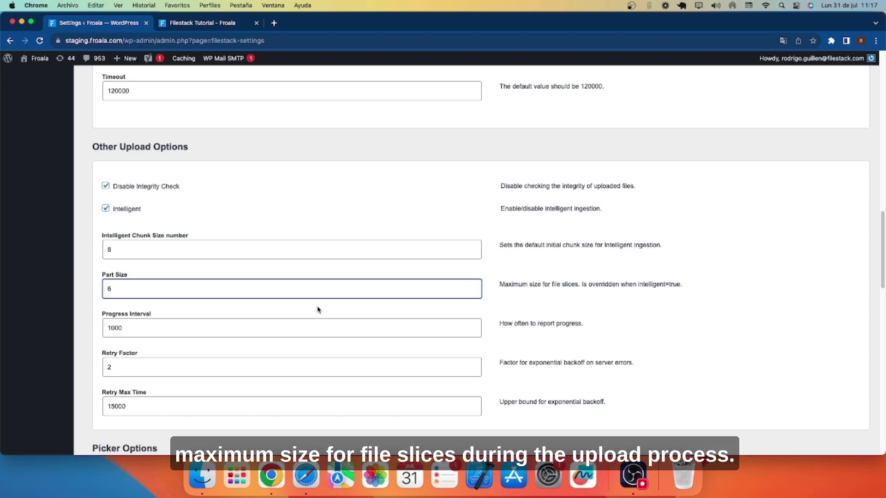
double_click(571, 282)
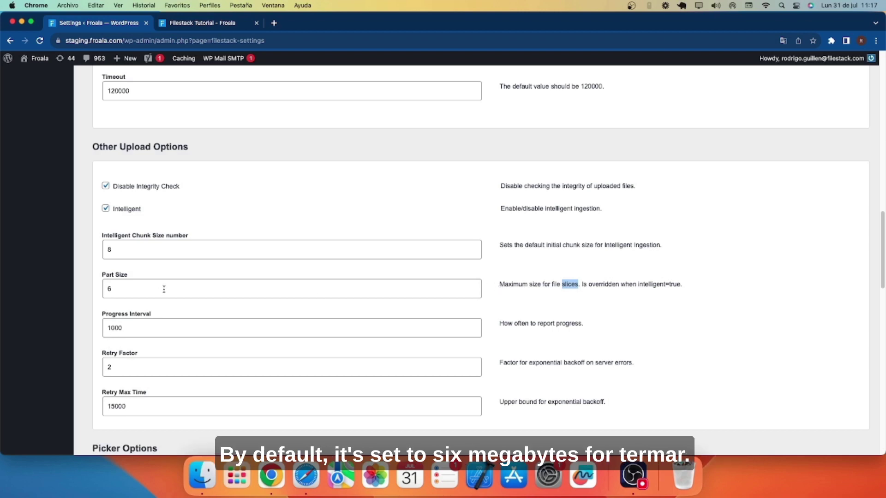
Step: Examine the Progress Interval, Retry Factor and Retry Max Time values under Other Upload Options
scroll(163, 288, down, 2)
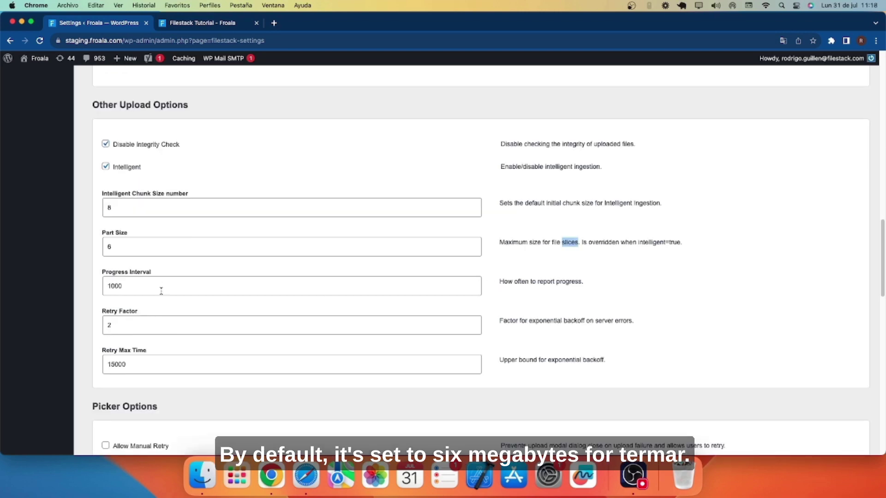
drag(161, 291, 101, 292)
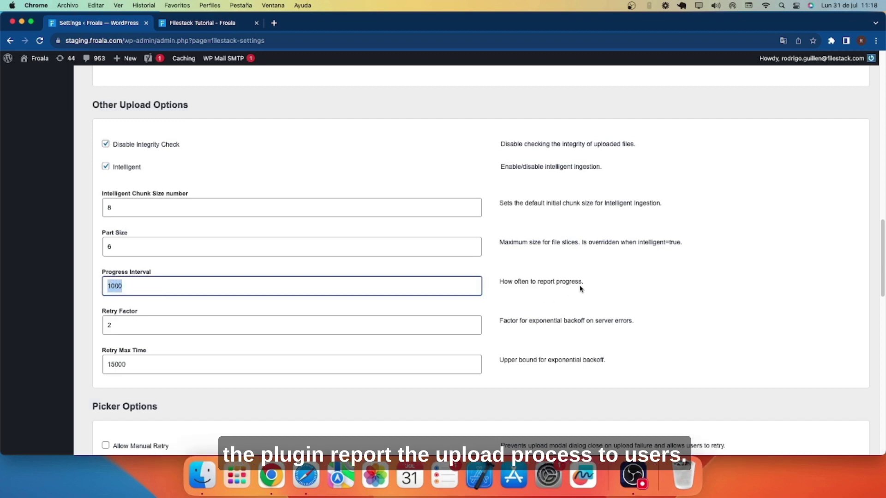
click(451, 294)
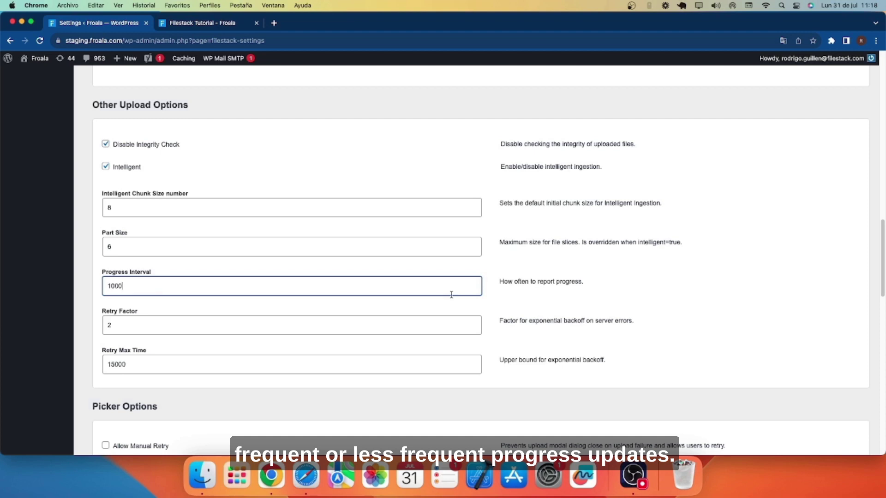
scroll(451, 295, down, 1)
click(154, 317)
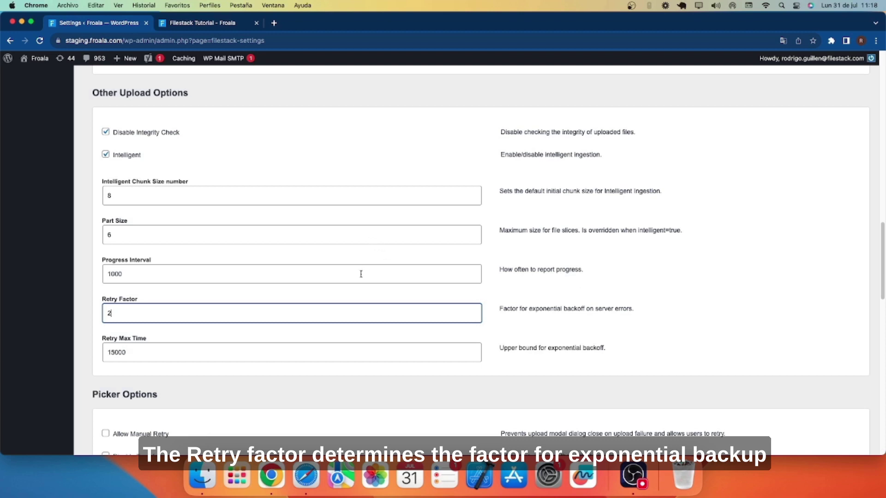
scroll(359, 276, down, 1)
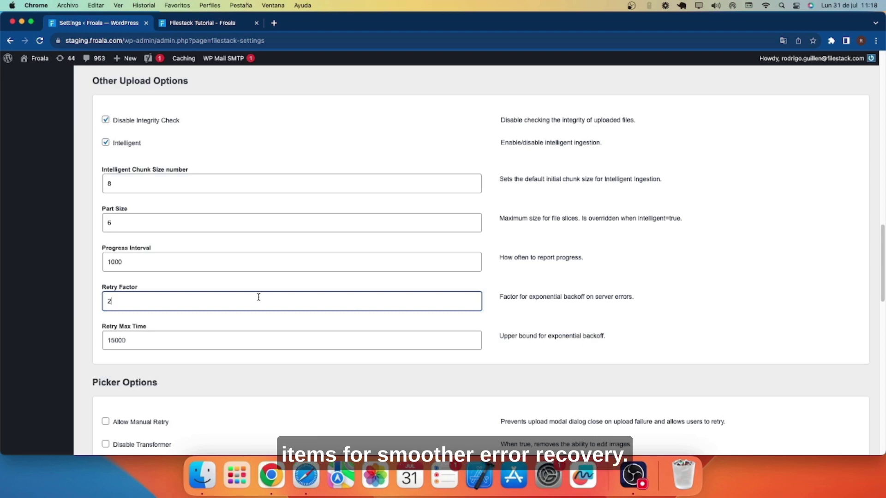
scroll(244, 306, down, 1)
click(228, 317)
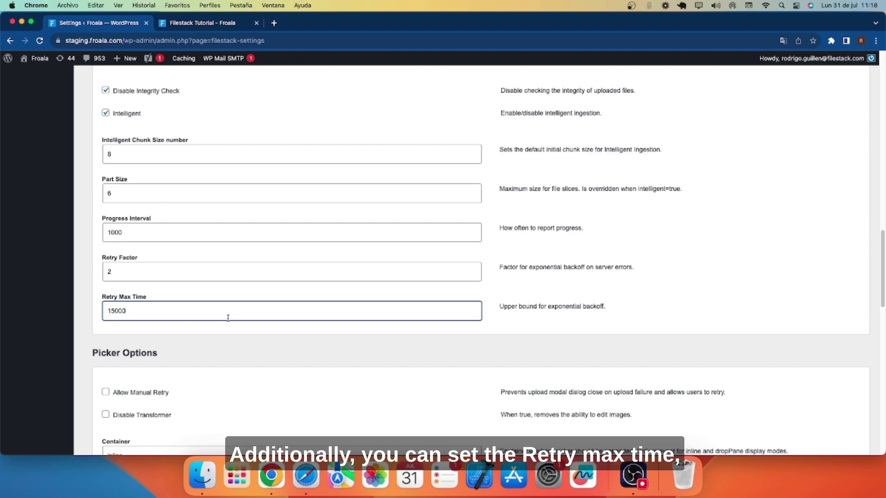
scroll(228, 317, down, 1)
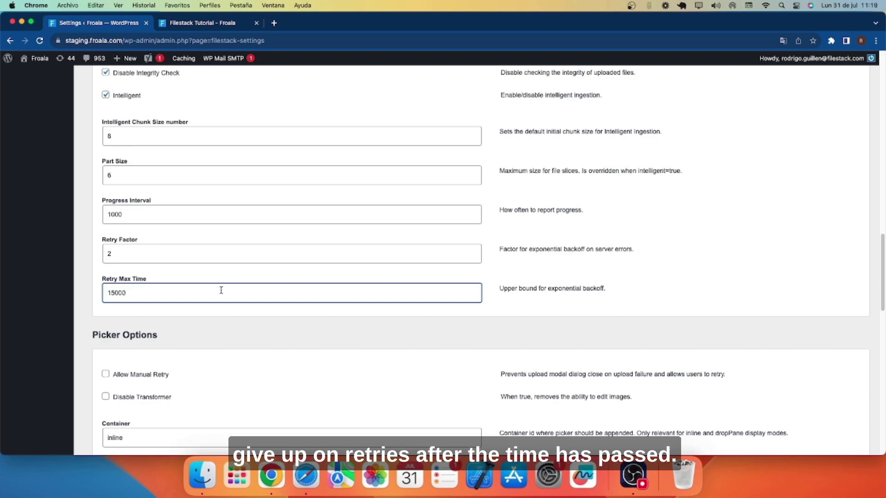
Step: Enable Allow Manual Retry and Disable Transformer in the Picker Options
scroll(230, 387, up, 1)
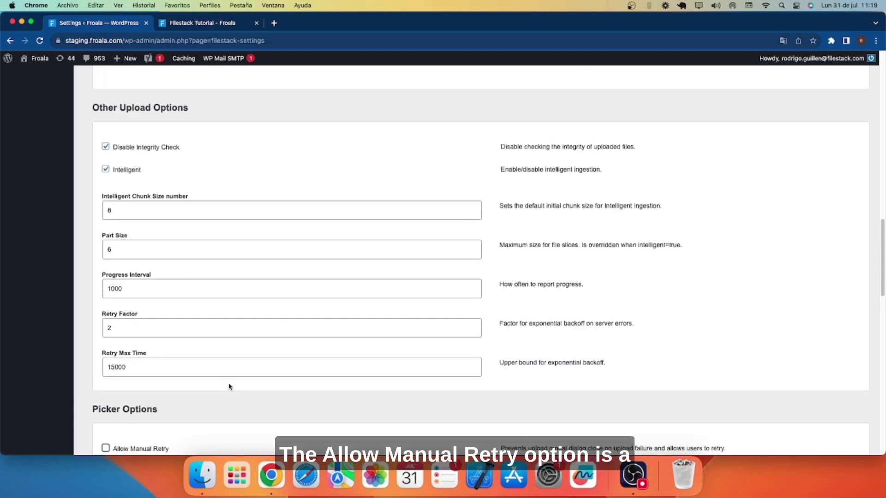
scroll(307, 376, down, 1)
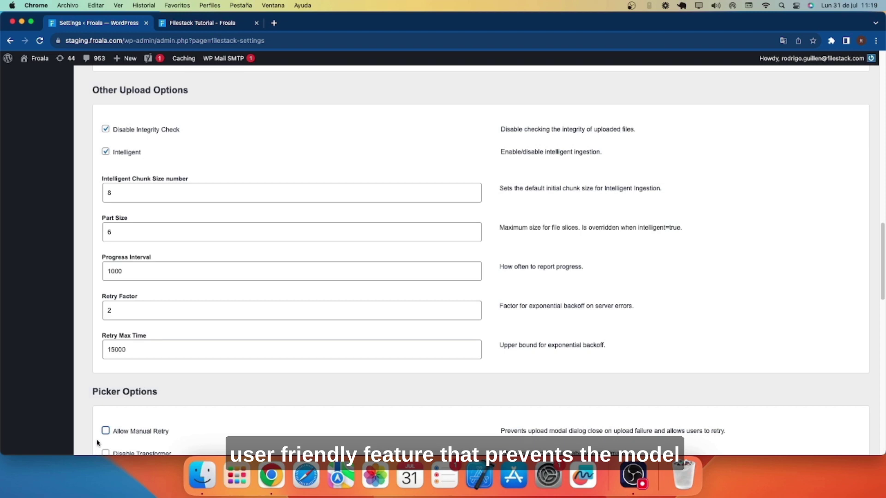
click(107, 431)
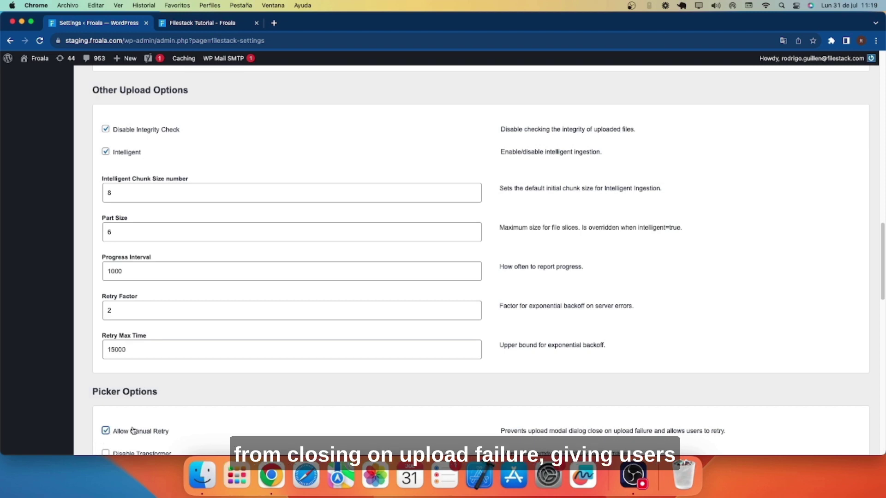
scroll(214, 413, down, 1)
scroll(214, 413, down, 2)
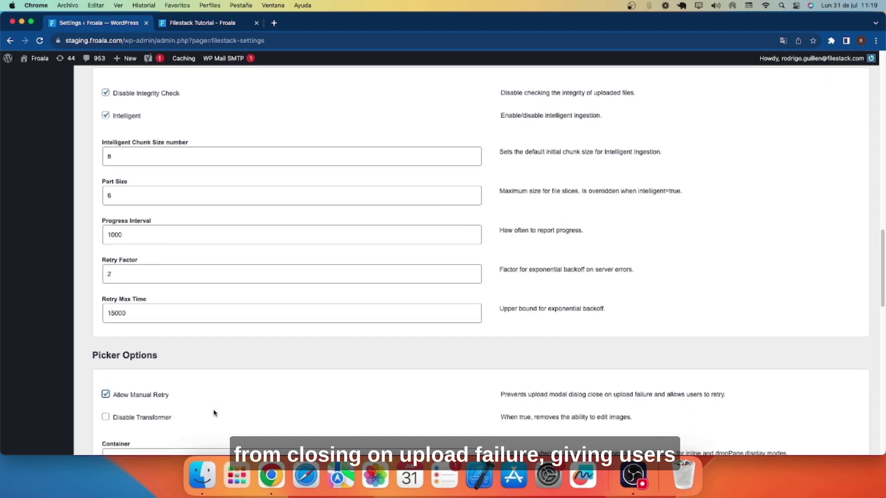
scroll(213, 412, down, 2)
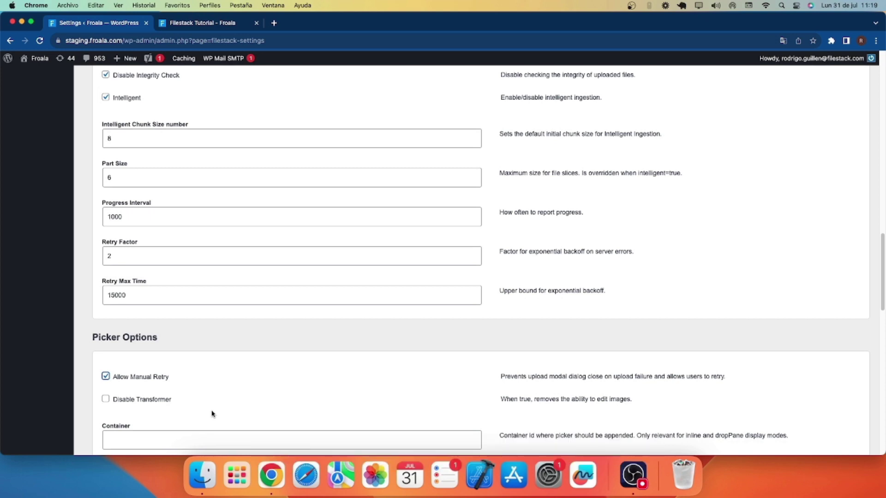
click(106, 399)
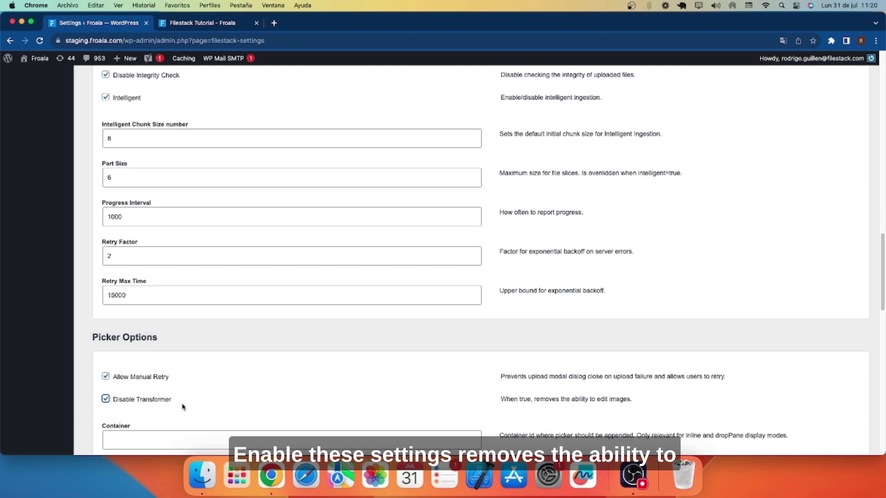
scroll(182, 408, down, 1)
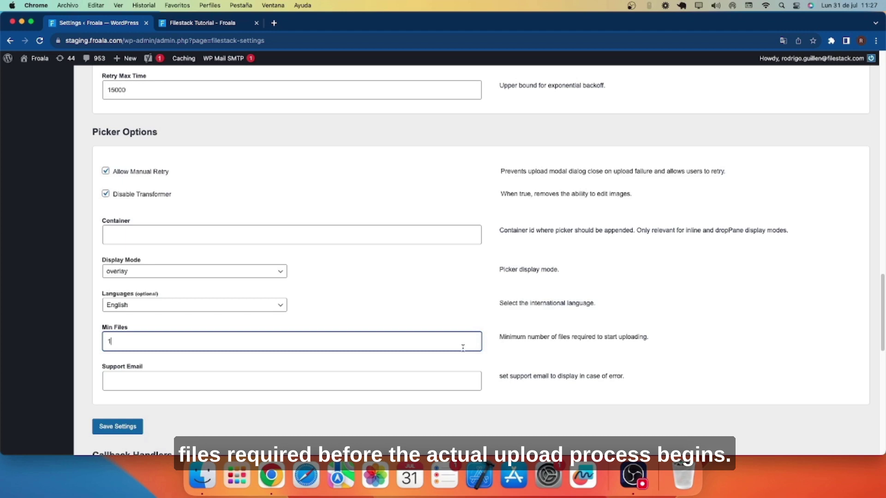
Step: Examine the international languages offered in the Languages list of the Picker Options
key(Tab)
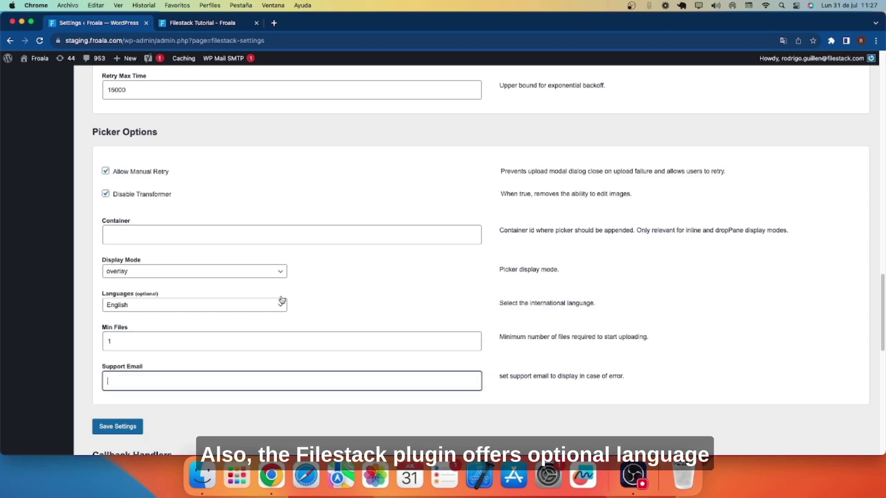
click(258, 309)
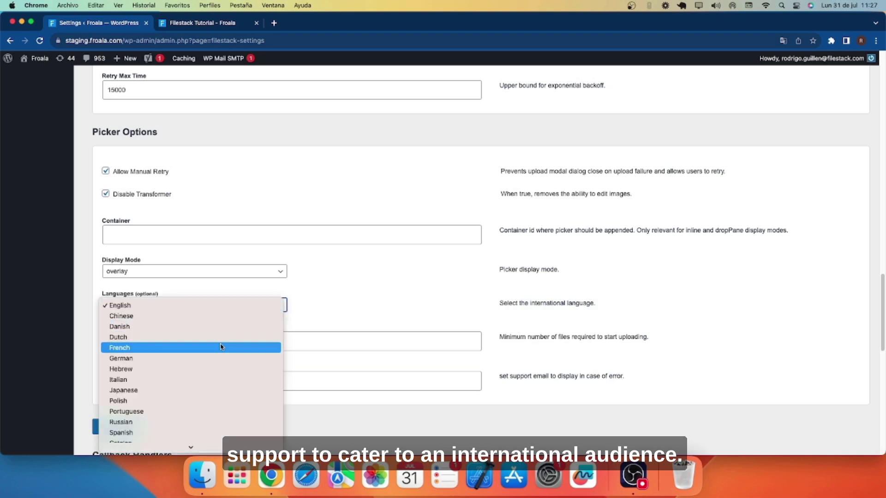
scroll(224, 346, down, 5)
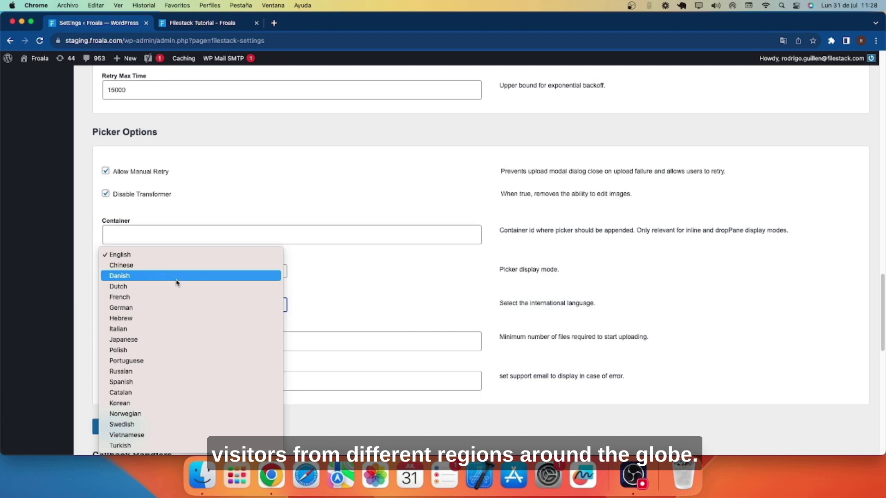
key(Escape)
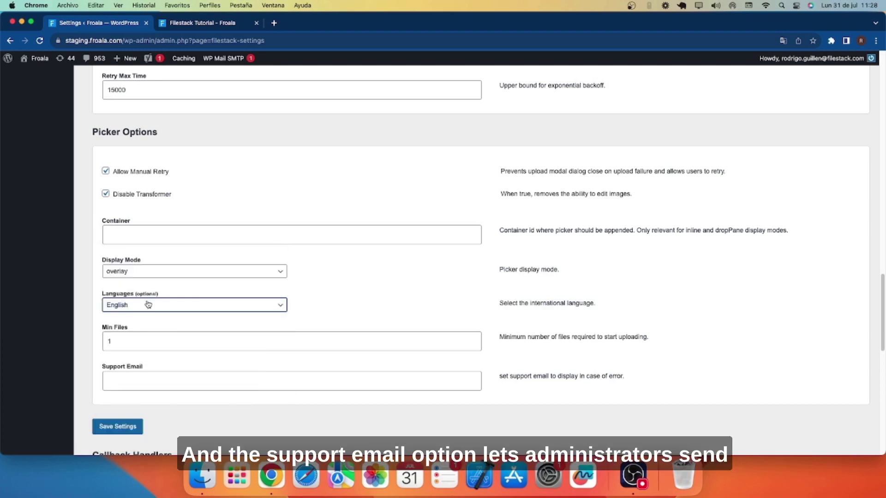
Step: Fill in the support contact's e-mail address and set the picker's Display Mode to dropPane
click(142, 387)
click(159, 405)
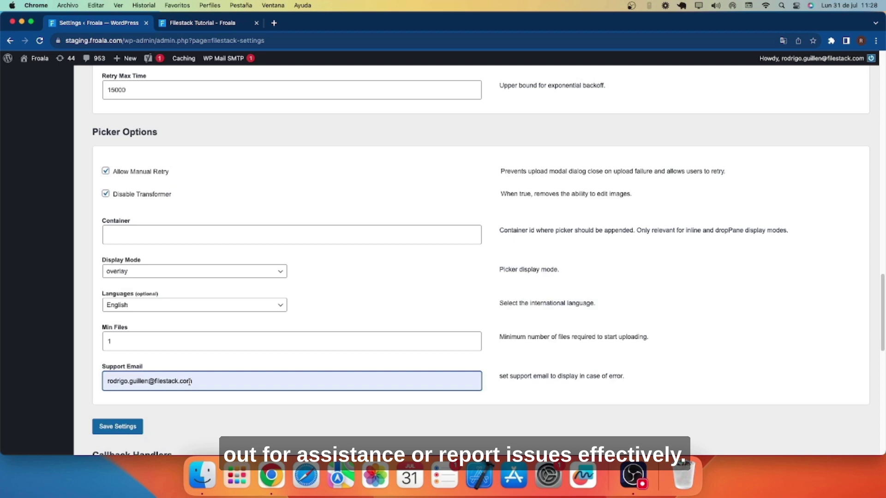
click(278, 272)
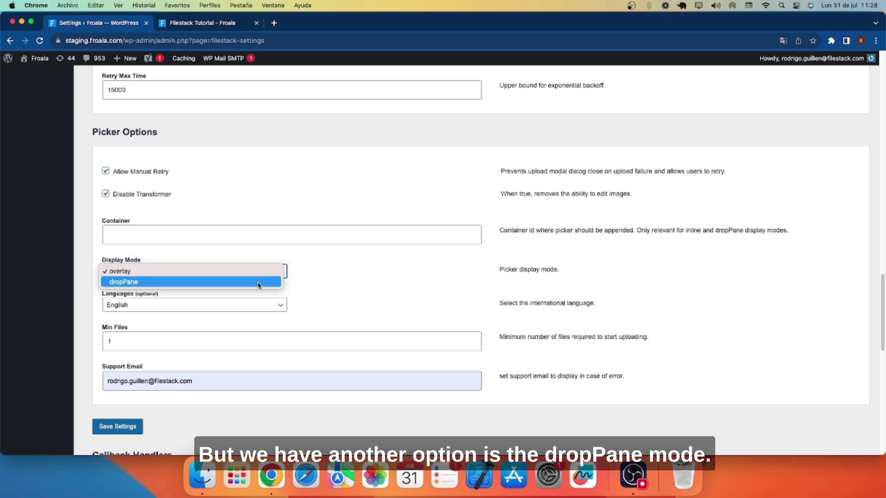
click(259, 283)
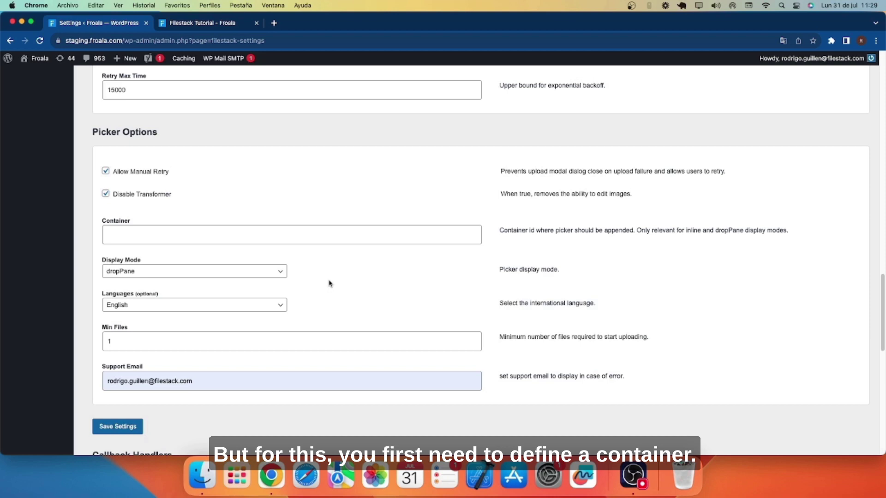
Step: Set the picker's Container id to droppane and save the plugin settings
click(339, 233)
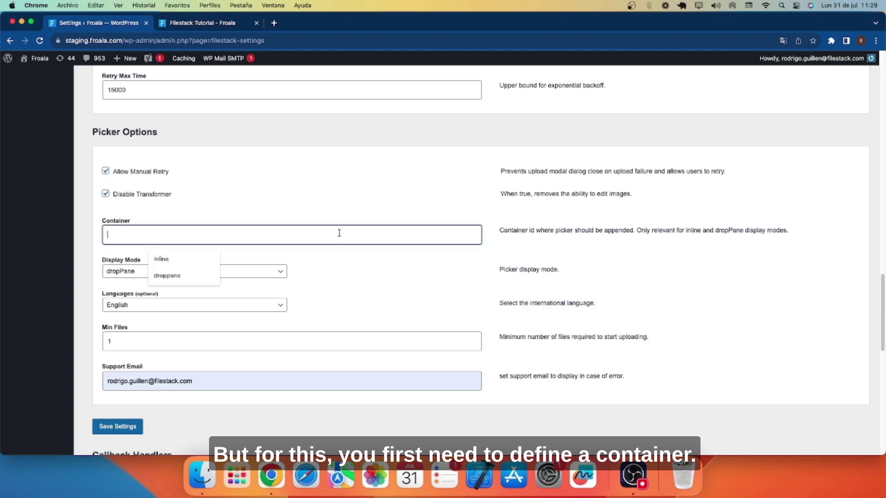
text(drop)
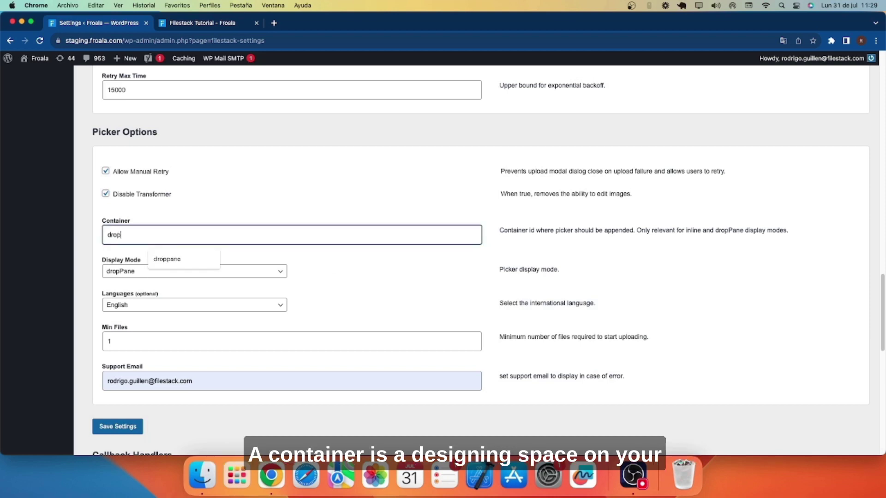
key(Down)
key(Return)
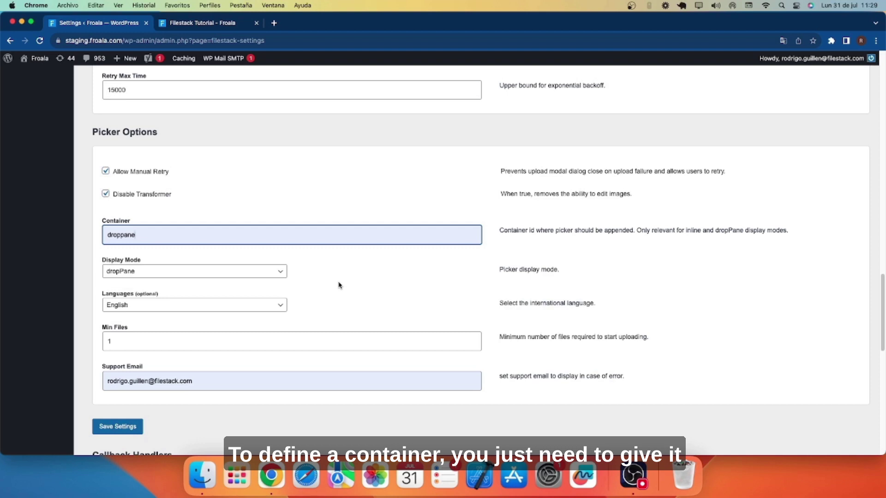
click(116, 427)
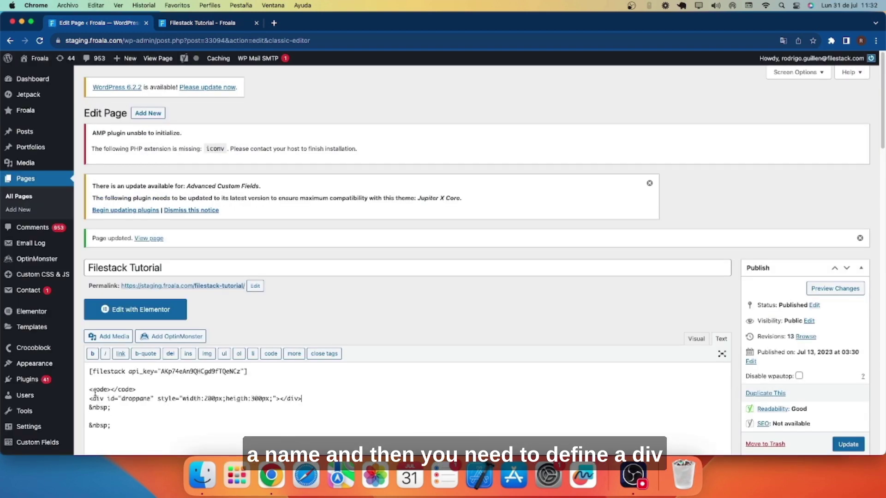
Step: Update the Filestack Tutorial page and check the droppane id of the div in its page code
click(846, 444)
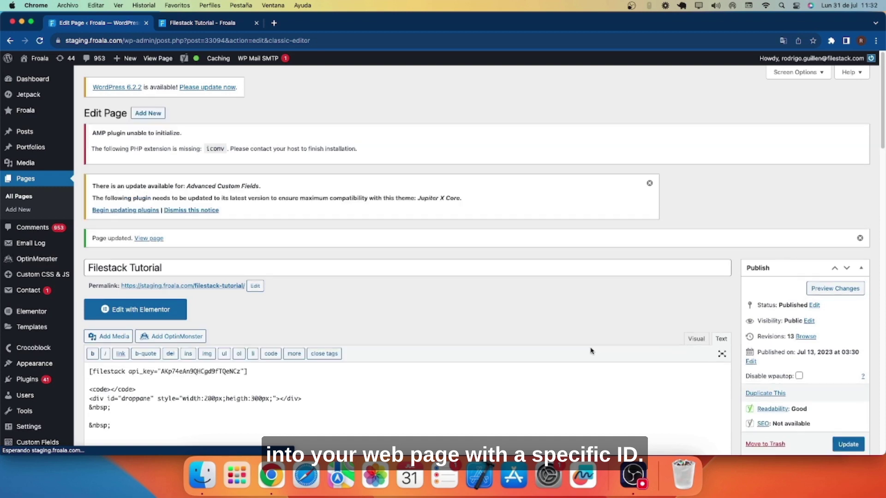
double_click(134, 400)
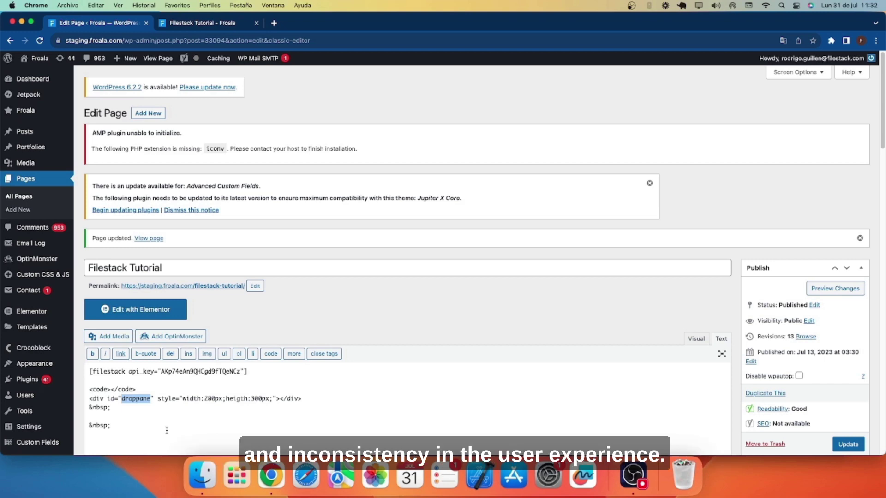
click(192, 423)
Step: Reload the live Filestack Tutorial page and upload the photo from Finder's Files folder through the picker's drop pane
click(203, 23)
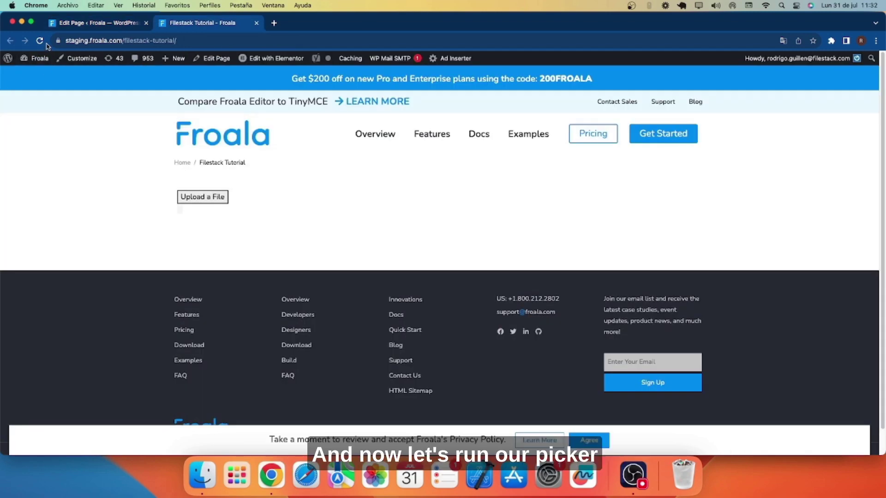
click(40, 41)
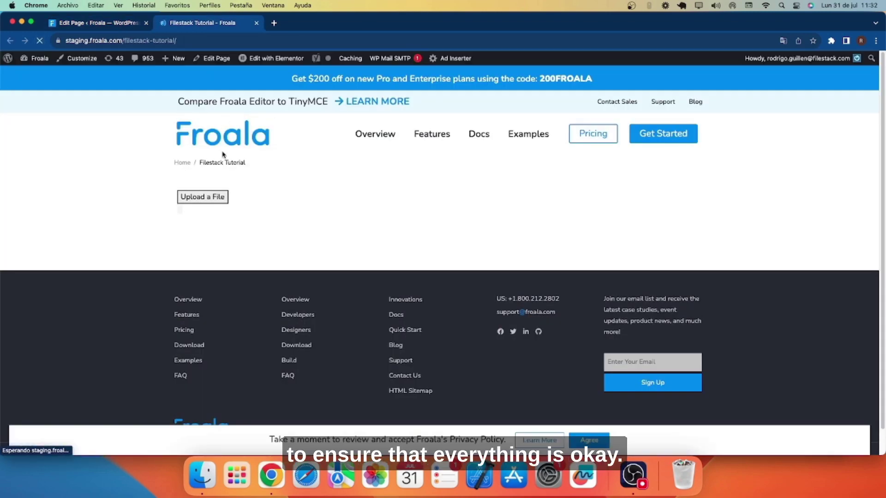
click(211, 200)
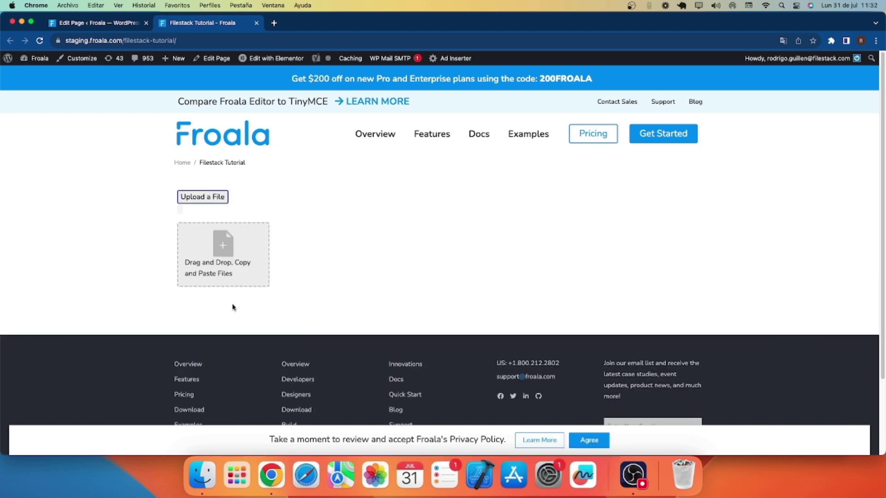
click(206, 469)
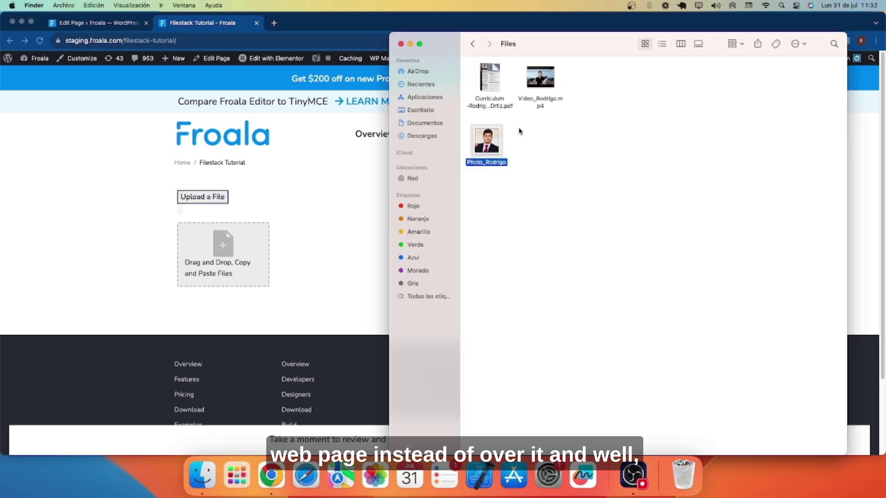
drag(500, 135, 221, 244)
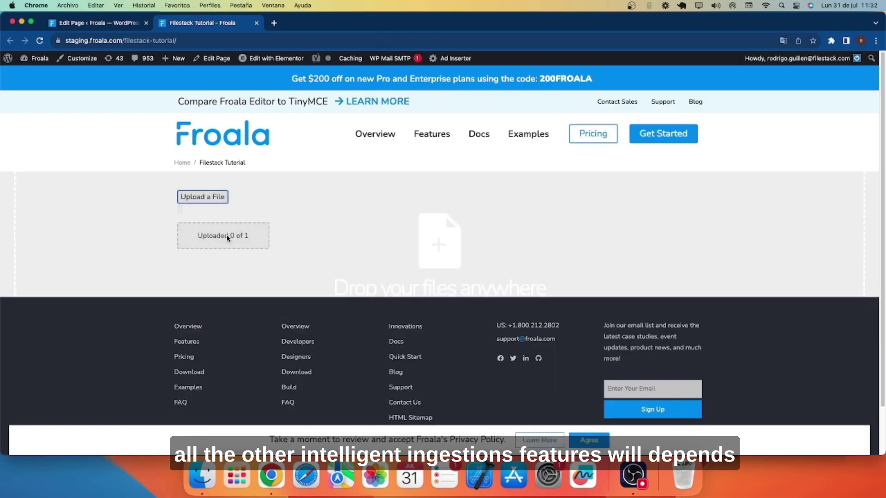